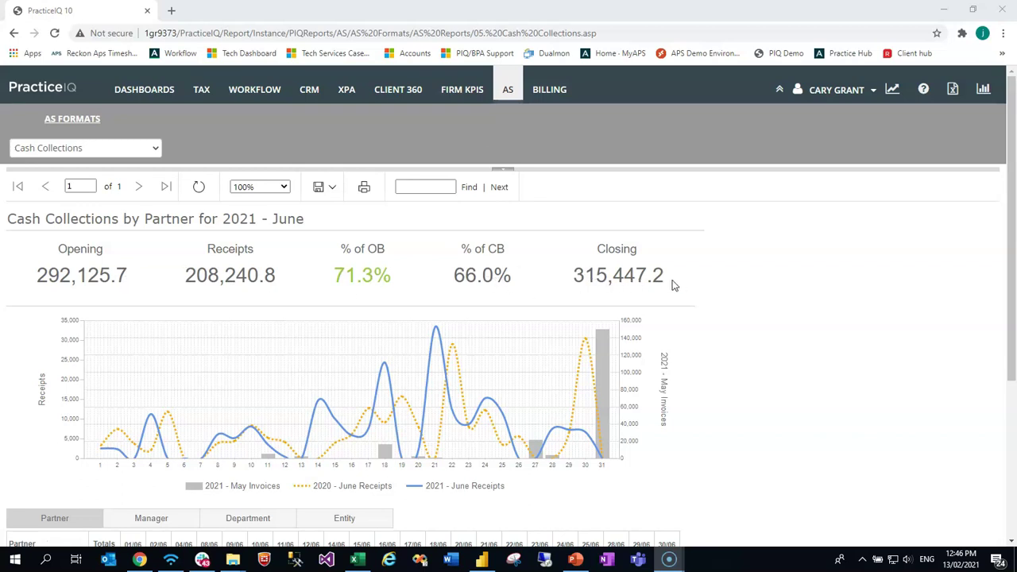
Step: Show the report parameters, keeping Month at 2021 - June and Group at Partner
{"action": "left_click", "coordinate": [504, 173]}
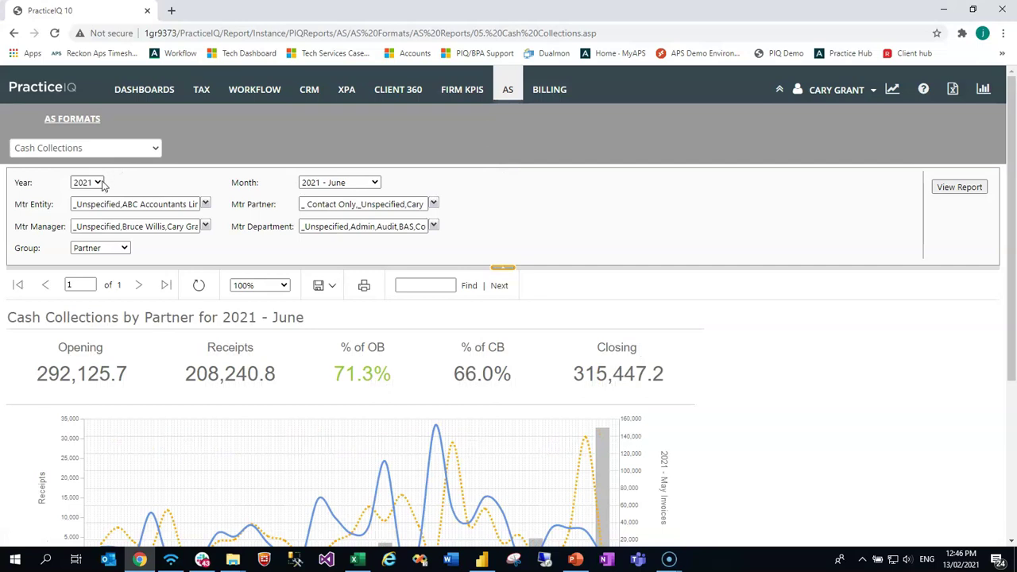
{"action": "left_click", "coordinate": [343, 185]}
{"action": "left_click", "coordinate": [343, 184]}
{"action": "left_click", "coordinate": [124, 249]}
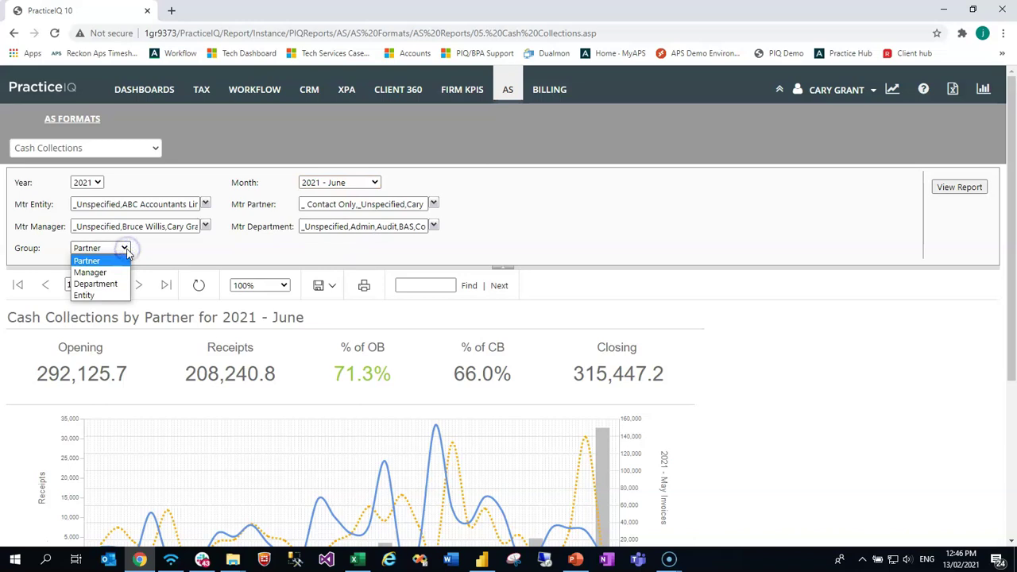
{"action": "left_click", "coordinate": [124, 249]}
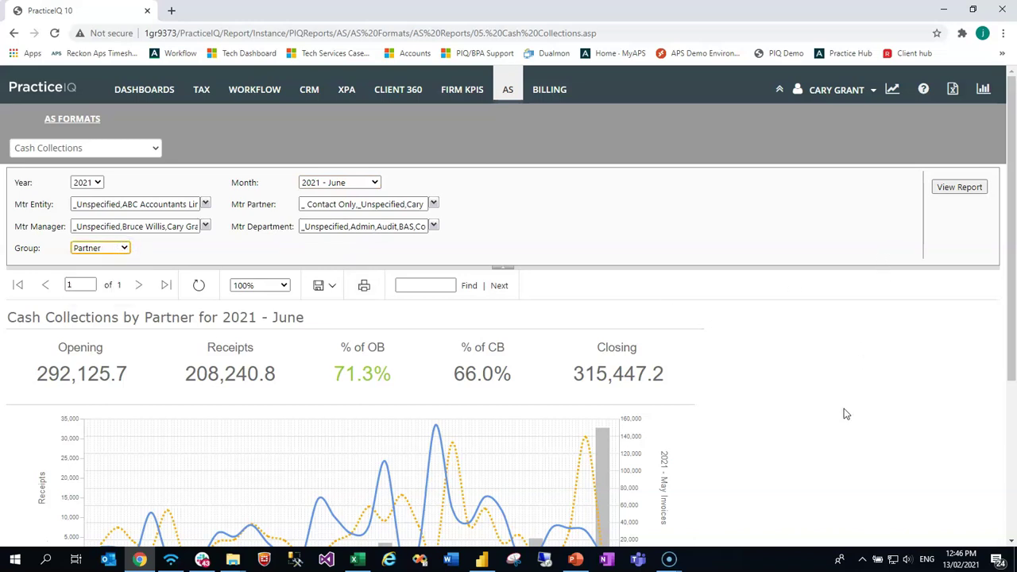
Step: Hide the parameters and compare receipts by Department, then return to the Partner breakdown
{"action": "left_click", "coordinate": [502, 268]}
{"action": "scroll", "coordinate": [789, 374], "scroll_direction": "down", "scroll_amount": 3}
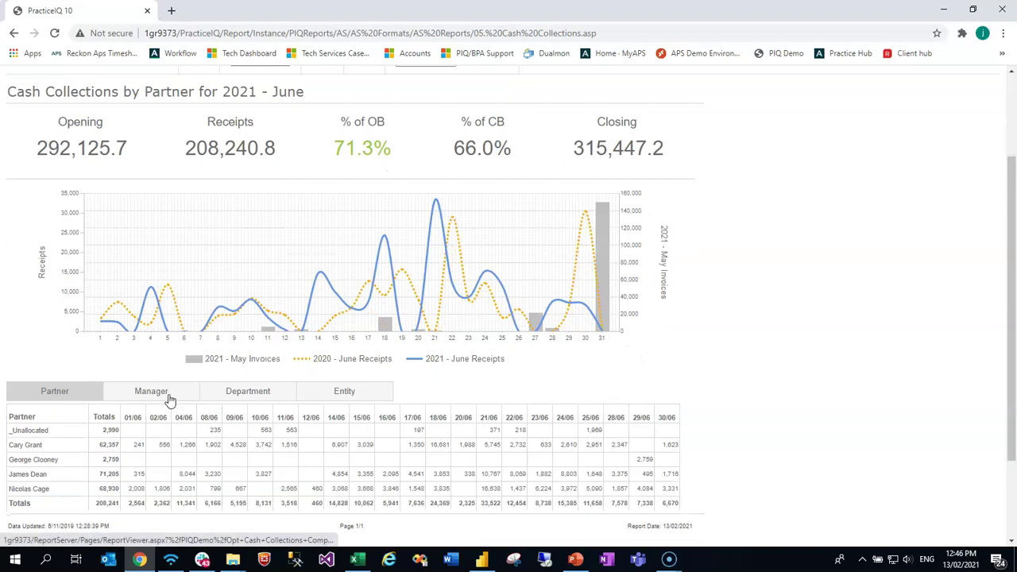
{"action": "left_click", "coordinate": [249, 392]}
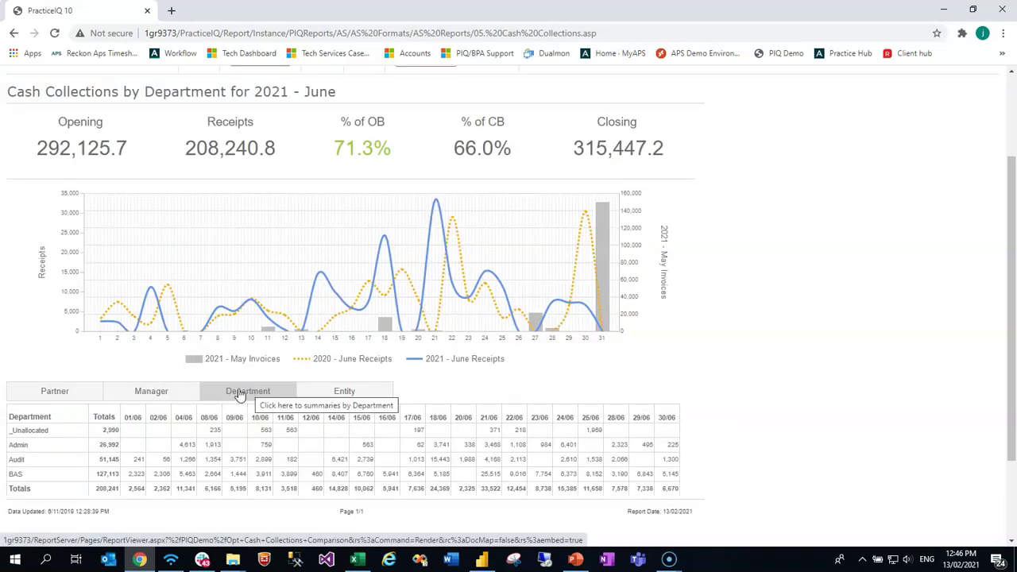
{"action": "left_click", "coordinate": [68, 398]}
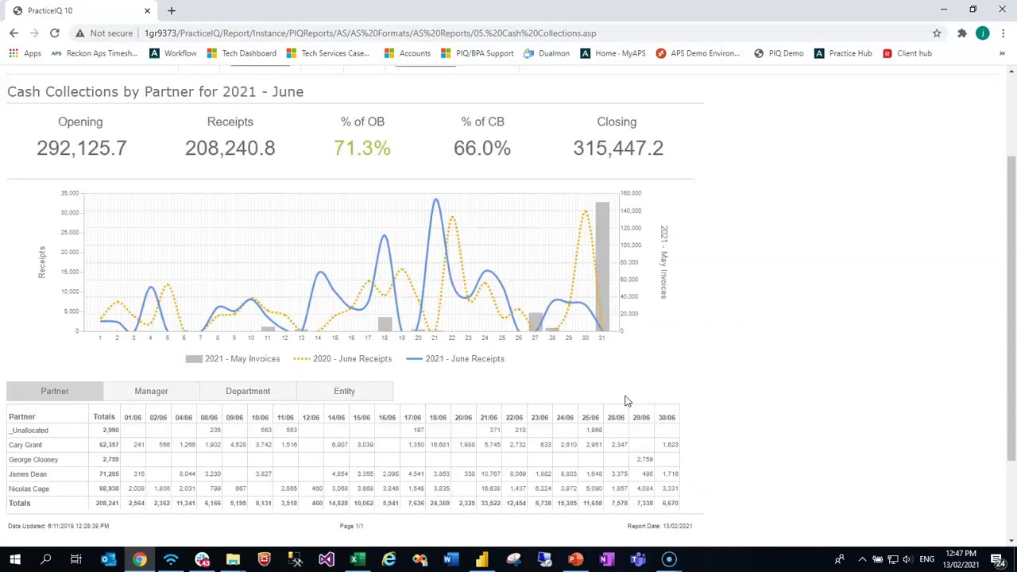
{"action": "scroll", "coordinate": [627, 399], "scroll_direction": "up", "scroll_amount": 1}
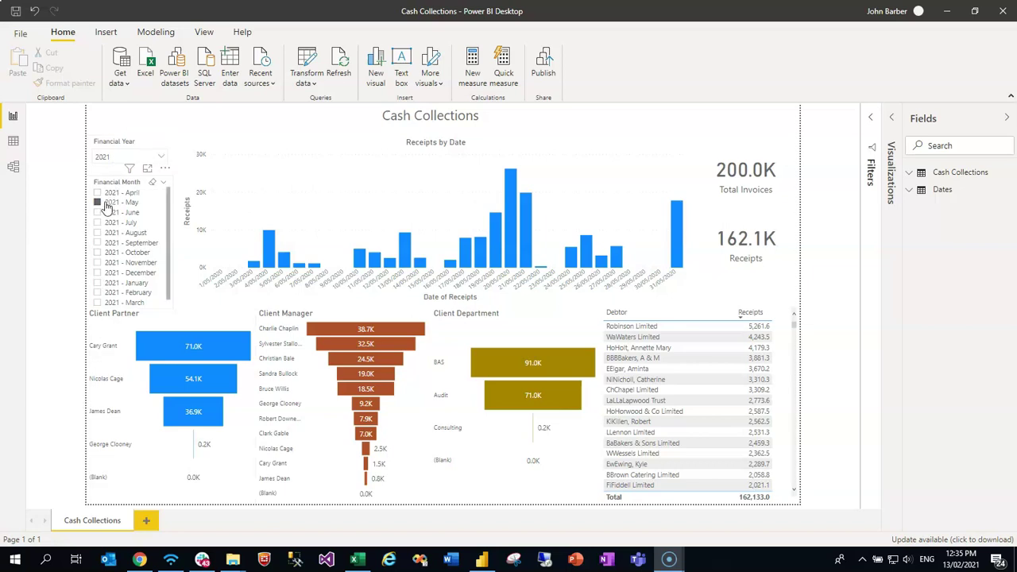
Step: Filter the Financial Month slicer to June, then May, showing receipts totalling 162,133.0
{"action": "left_click", "coordinate": [97, 213]}
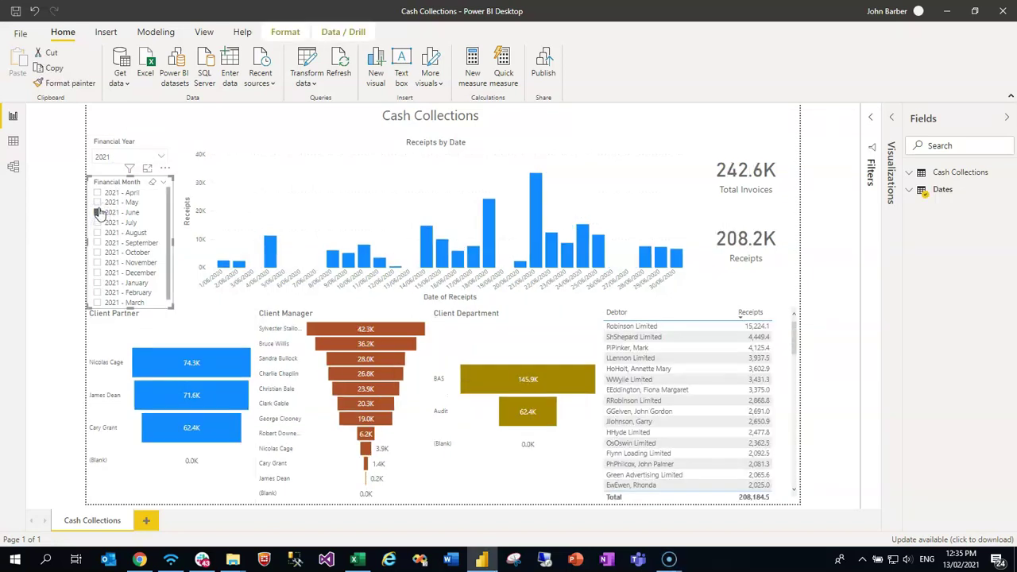
{"action": "left_click", "coordinate": [97, 203]}
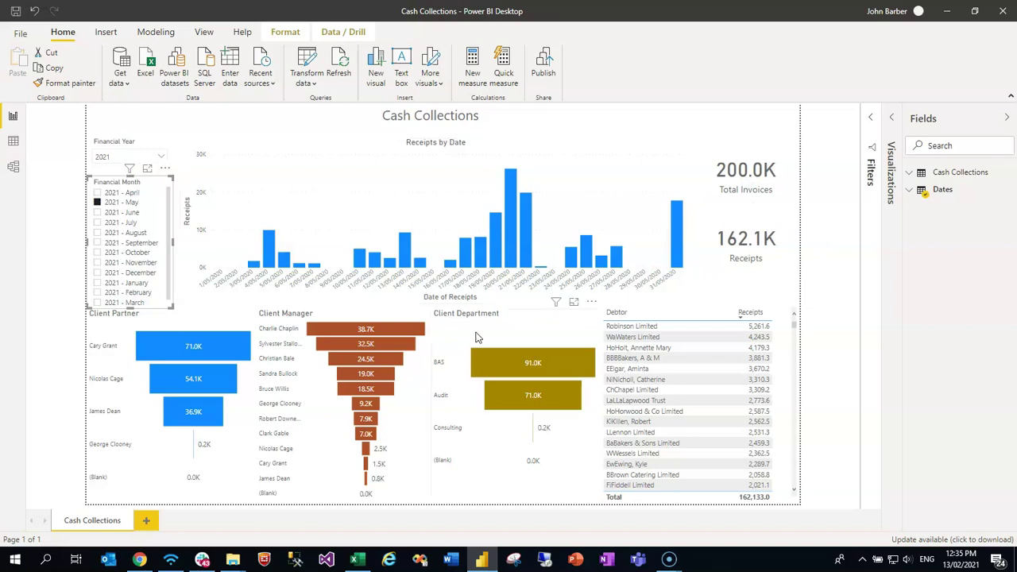
{"action": "left_click", "coordinate": [526, 239]}
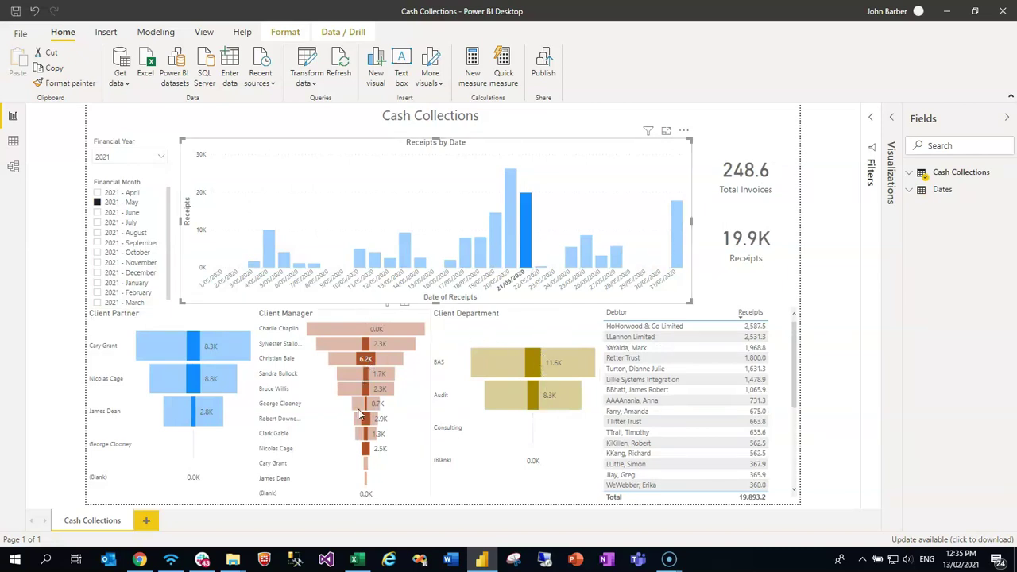
{"action": "left_click", "coordinate": [525, 226]}
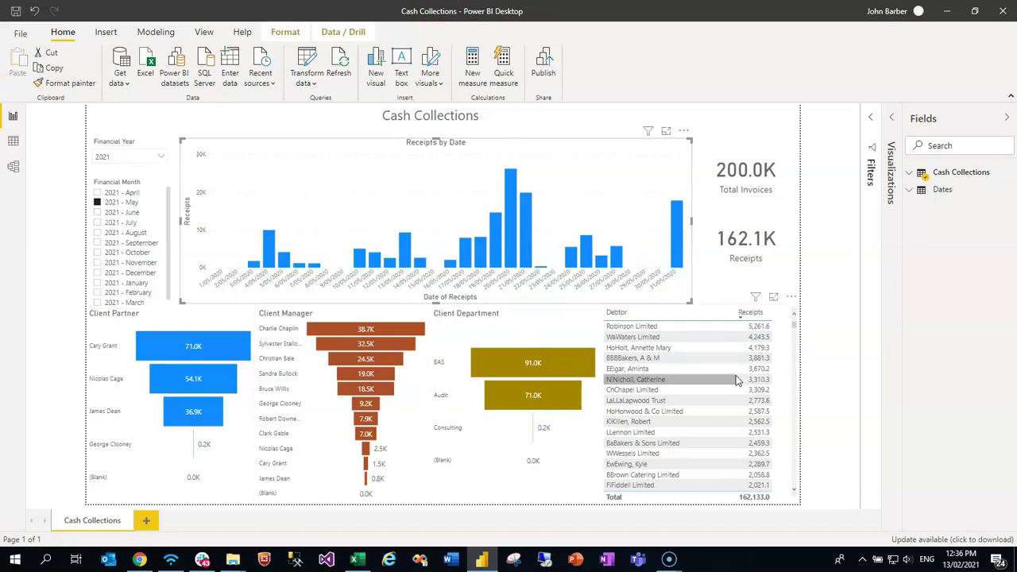
{"action": "left_click", "coordinate": [537, 397]}
{"action": "left_click", "coordinate": [337, 359]}
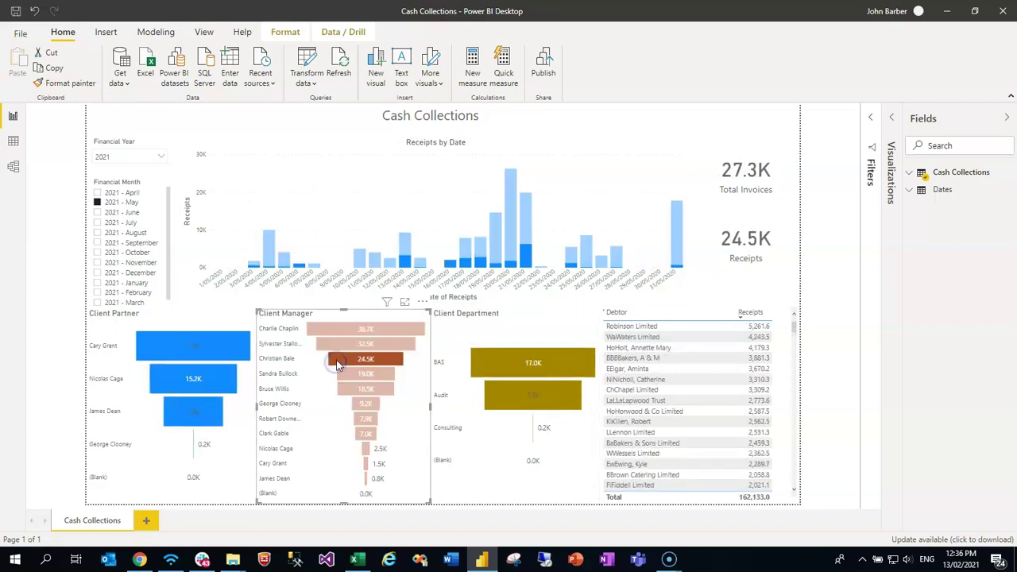
{"action": "left_click", "coordinate": [338, 359]}
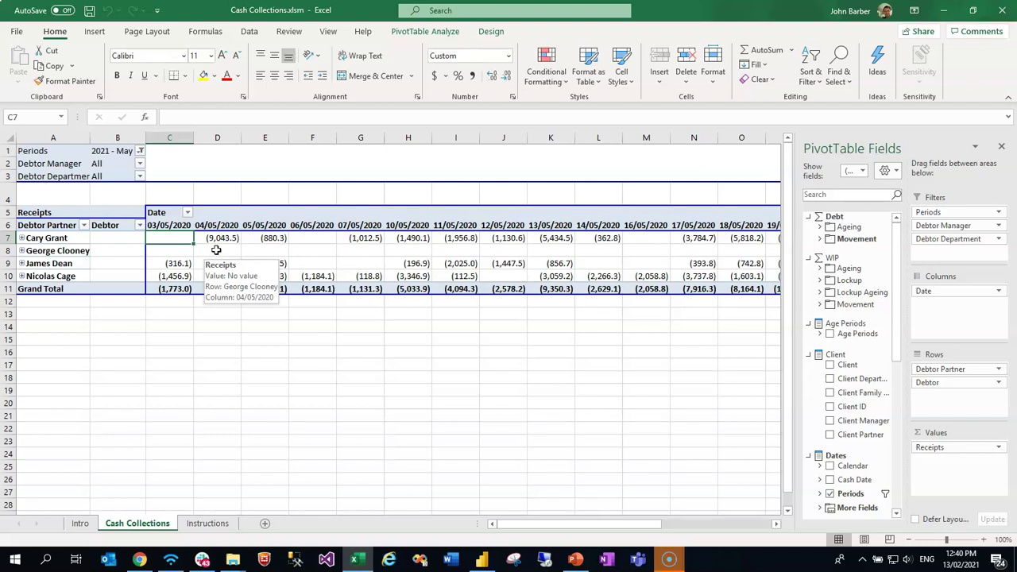
Step: Select a debtor partner's row in the 2021 - May receipts pivot
{"action": "left_click", "coordinate": [24, 265]}
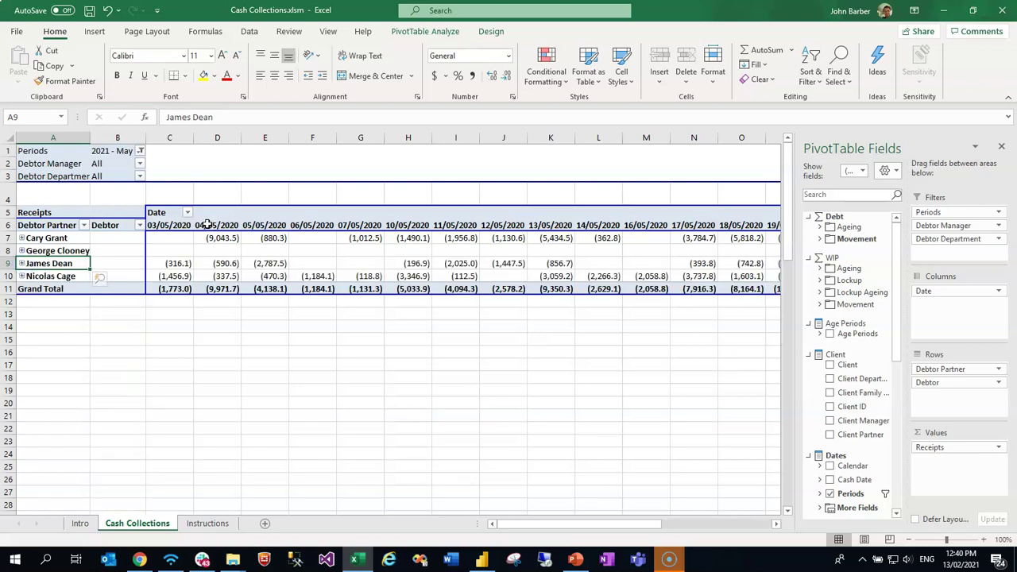
{"action": "mouse_move", "coordinate": [210, 228]}
Step: Widen the PivotTable Fields pane and add Cash Date to the pivot columns
{"action": "left_click_drag", "start_coordinate": [796, 242], "coordinate": [723, 260]}
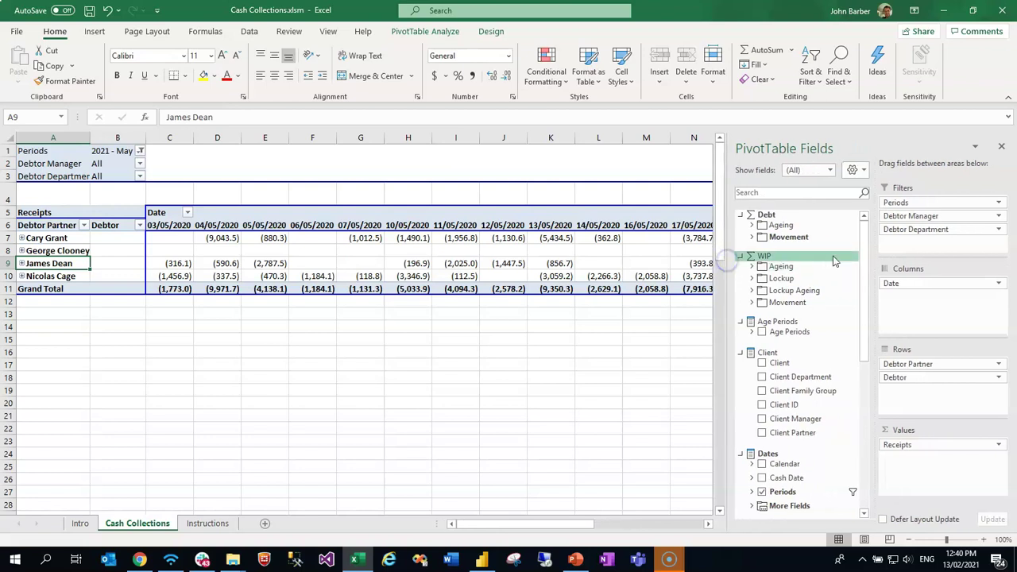
{"action": "scroll", "coordinate": [864, 240], "scroll_direction": "down", "scroll_amount": 2}
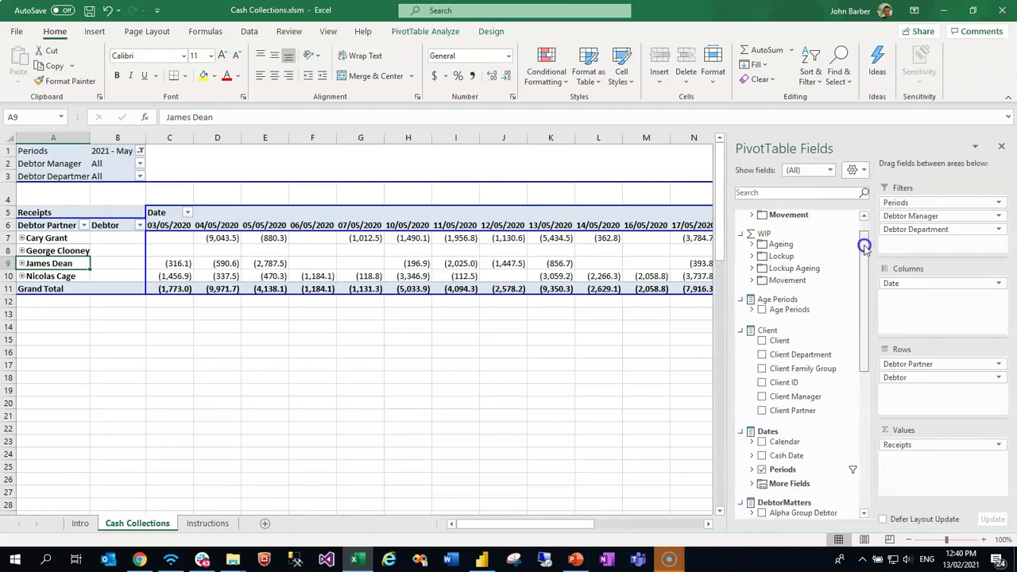
{"action": "scroll", "coordinate": [863, 240], "scroll_direction": "up", "scroll_amount": 2}
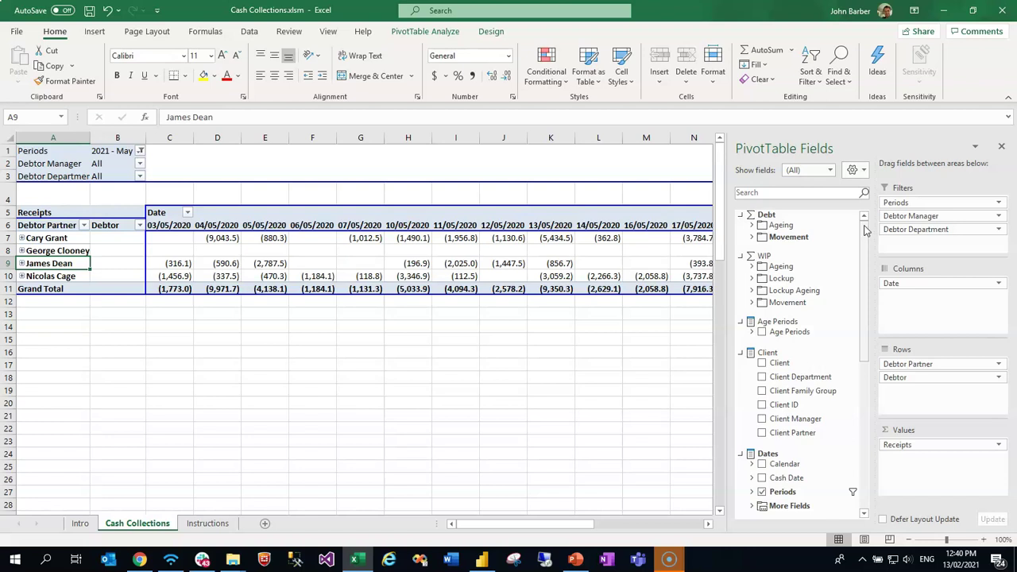
{"action": "scroll", "coordinate": [864, 230], "scroll_direction": "down", "scroll_amount": 3}
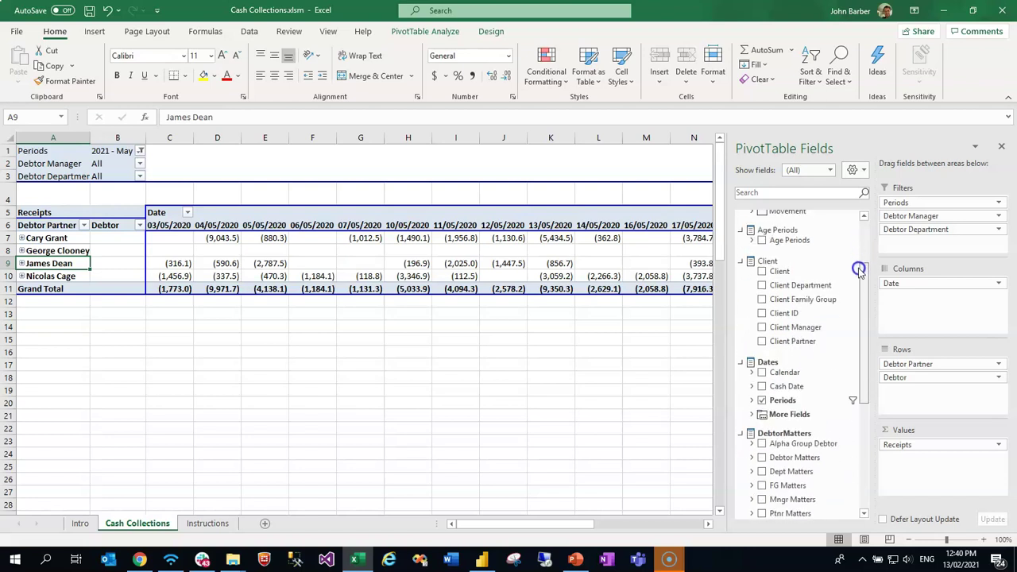
{"action": "left_click", "coordinate": [779, 380]}
{"action": "left_click_drag", "start_coordinate": [779, 380], "coordinate": [595, 390]}
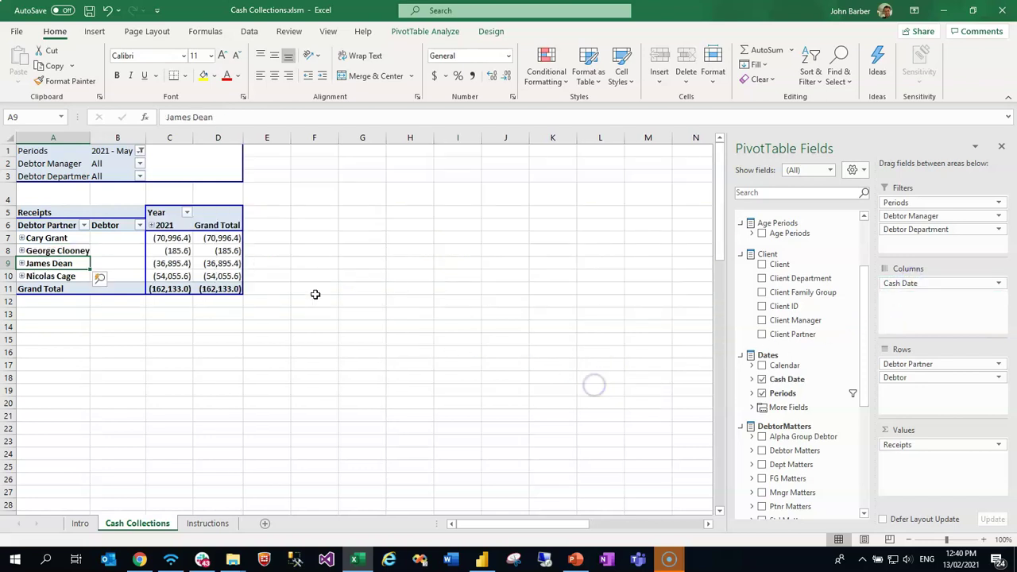
Step: Replace Date and expand 2021 and 2021 - May into Weeks 6–10, totalling (162,133.0)
{"action": "left_click", "coordinate": [152, 226]}
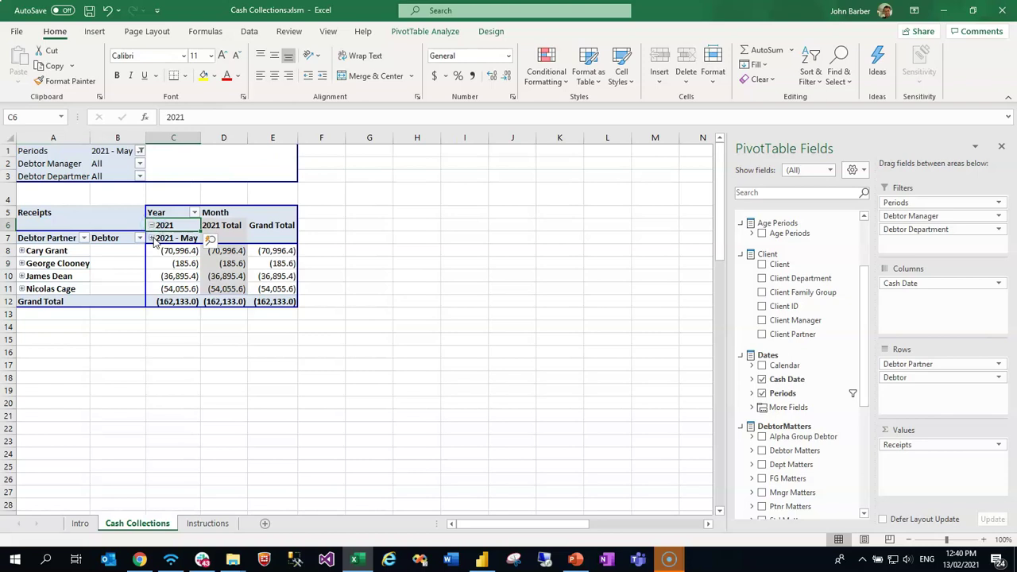
{"action": "left_click", "coordinate": [151, 238]}
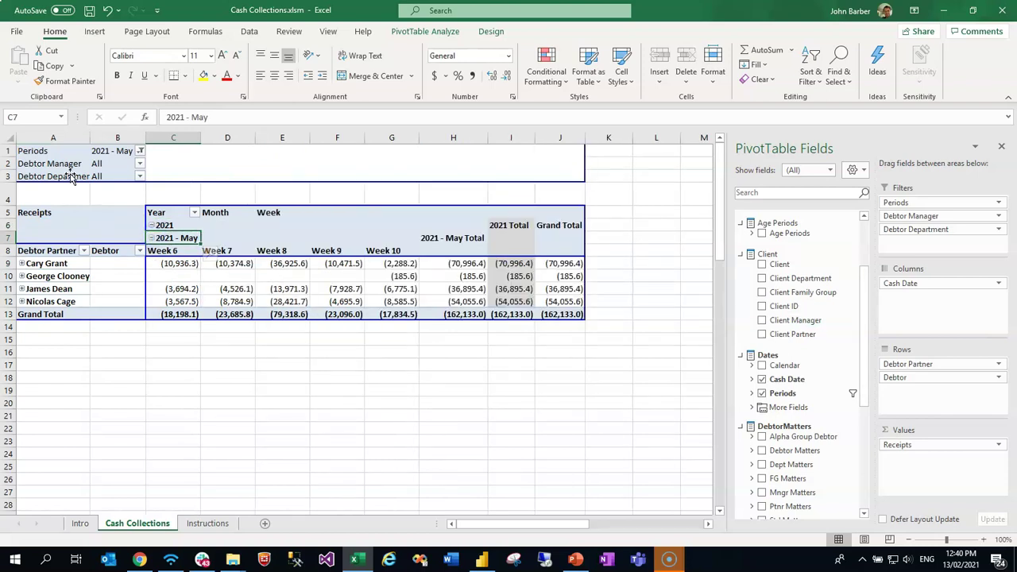
{"action": "left_click_drag", "start_coordinate": [863, 322], "coordinate": [870, 347]}
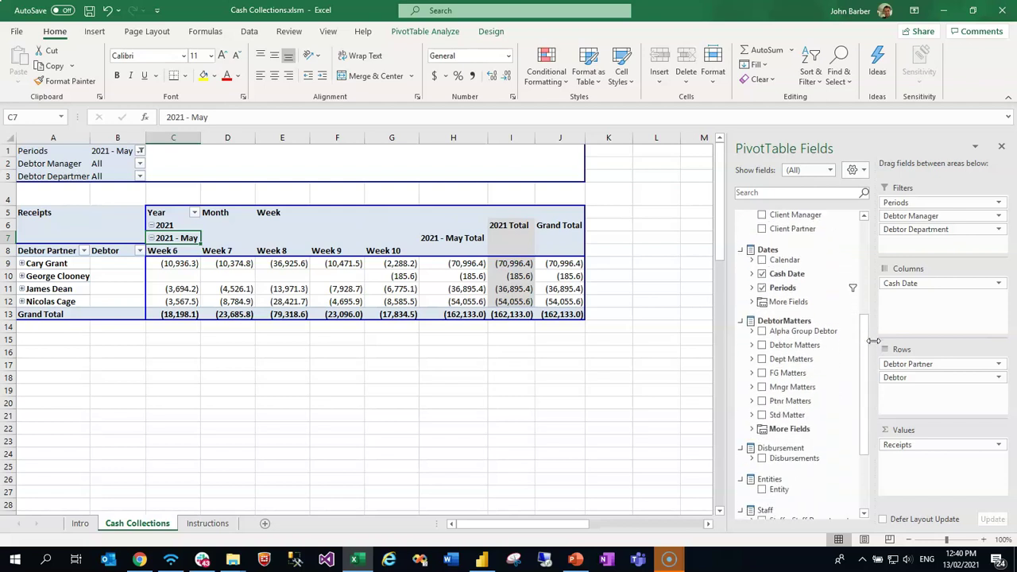
{"action": "left_click_drag", "start_coordinate": [869, 347], "coordinate": [864, 227]}
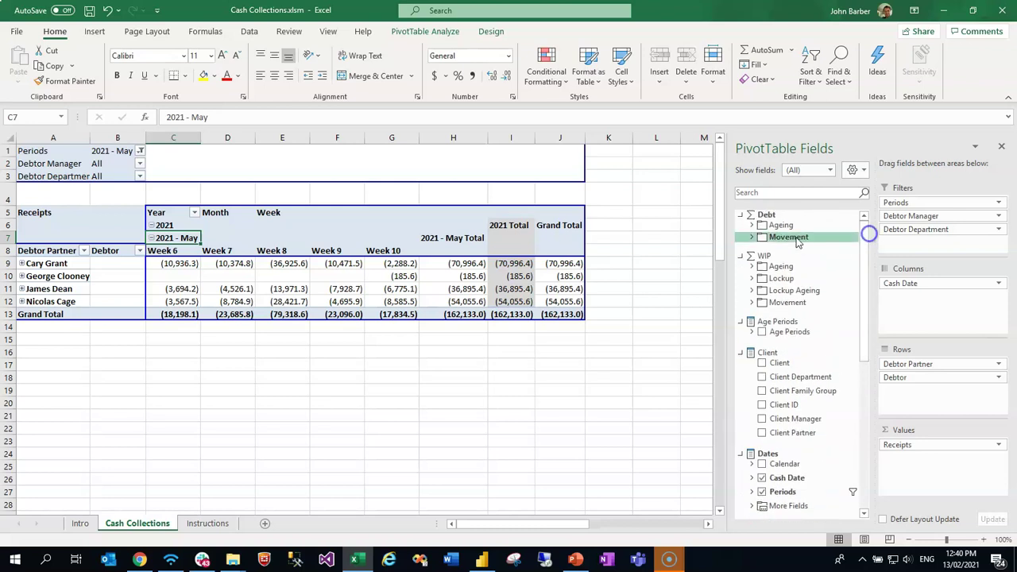
{"action": "left_click", "coordinate": [751, 238]}
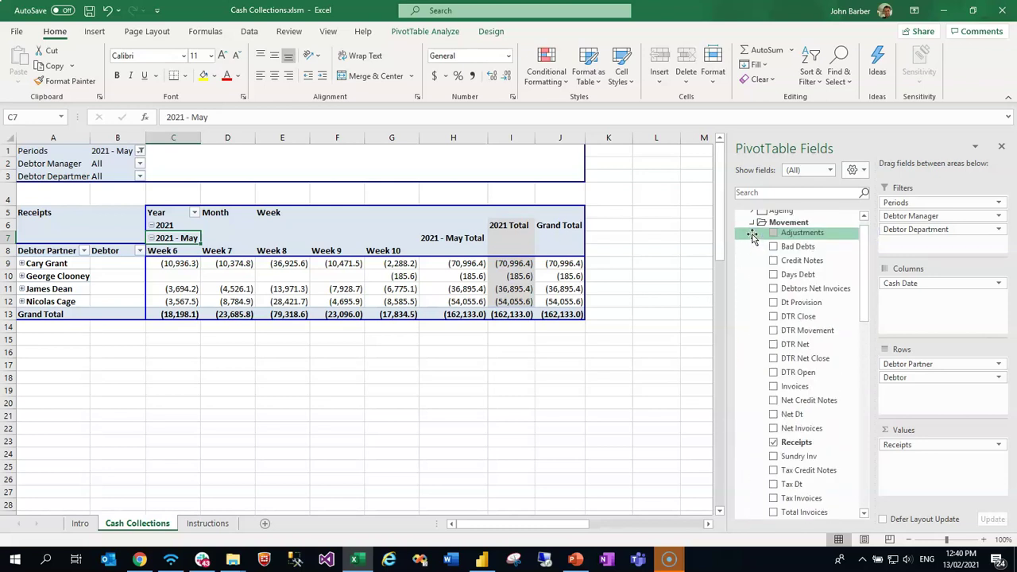
{"action": "left_click", "coordinate": [752, 226]}
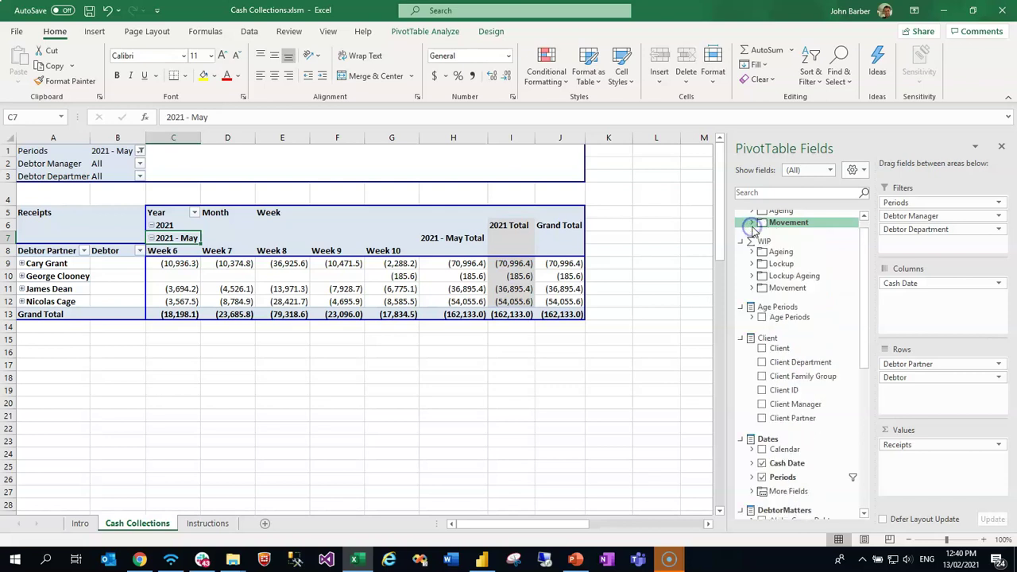
{"action": "left_click", "coordinate": [290, 289]}
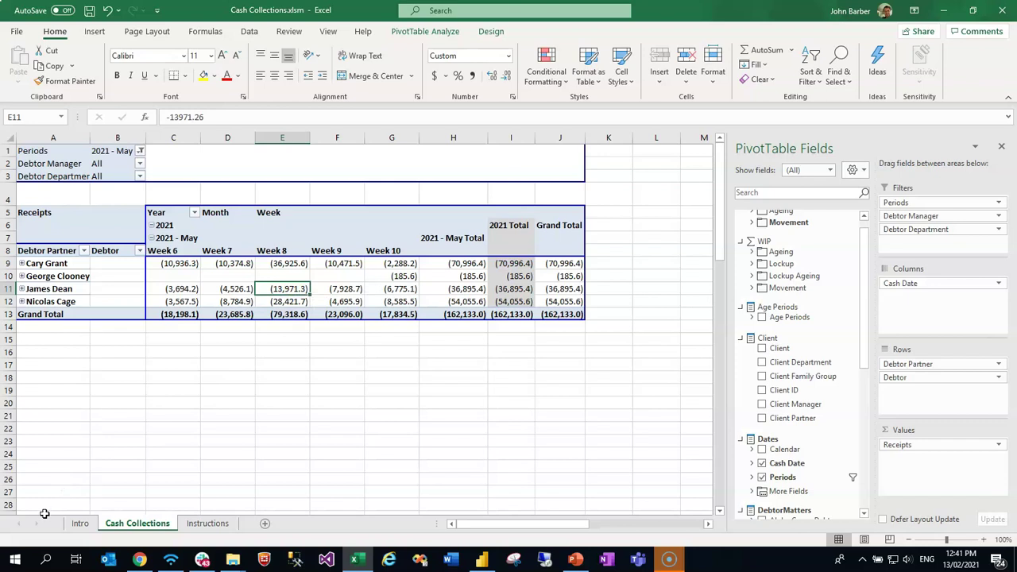